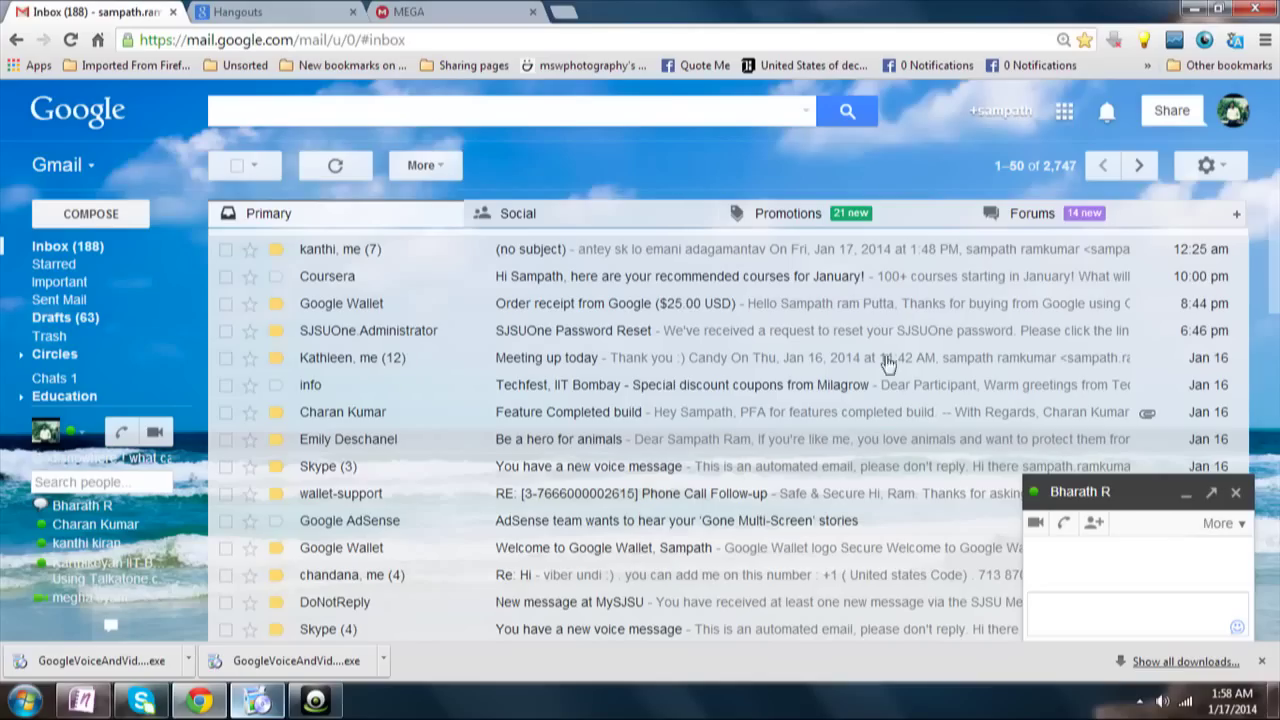
Step: From a contact's chat call icon, bring up the Get Gmail voice and video chat install offer
click(1075, 530)
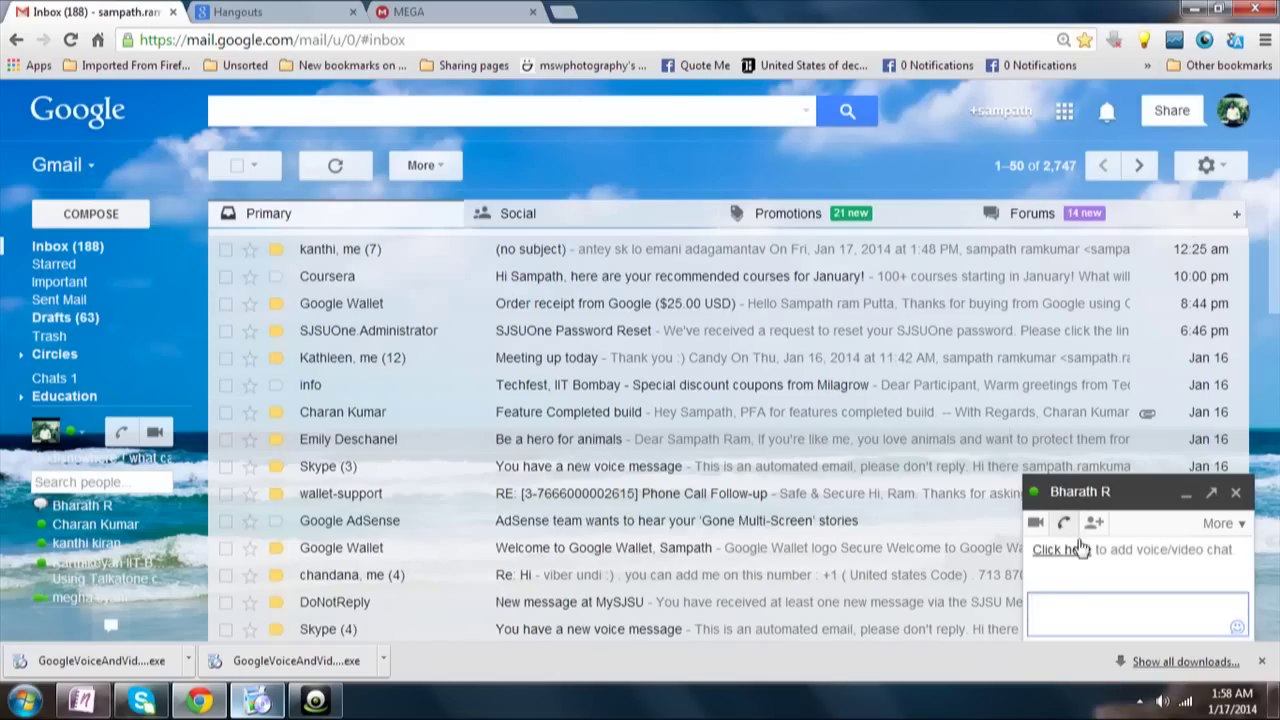
click(1081, 552)
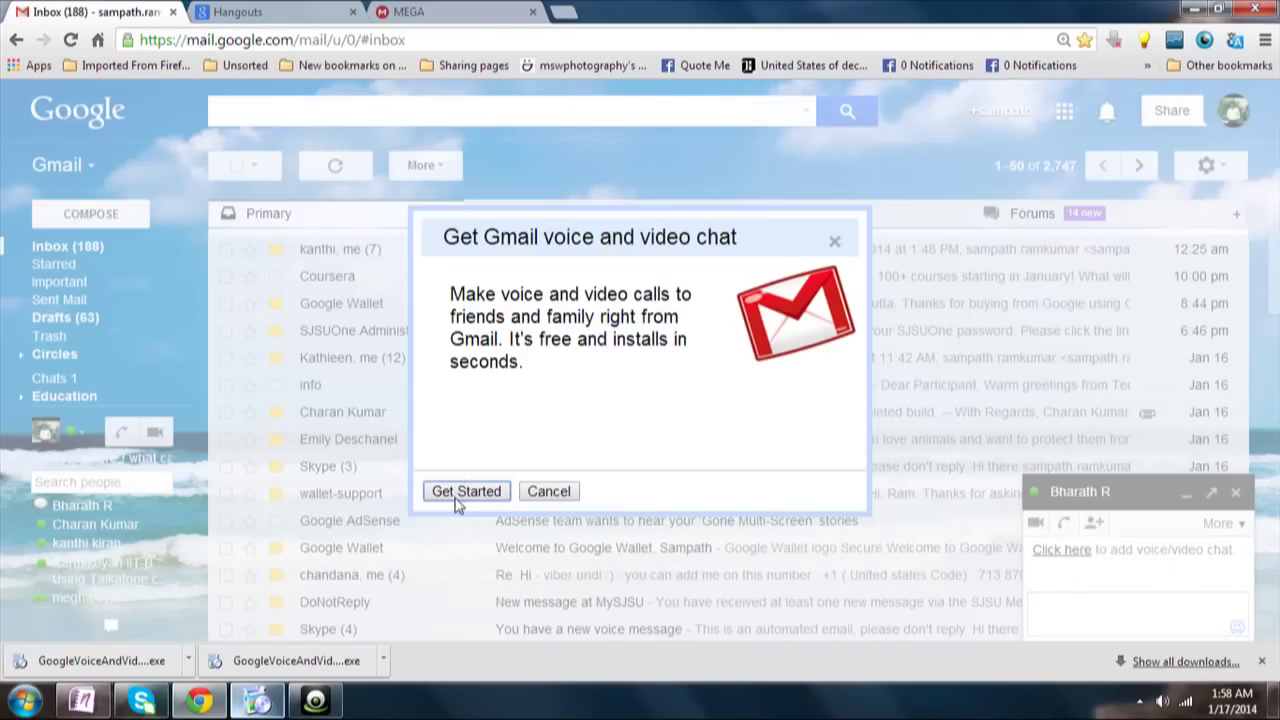
Step: On the Hangouts plugin page, run GoogleVoiceAndVideoSetup (15).exe past the security warning
click(226, 11)
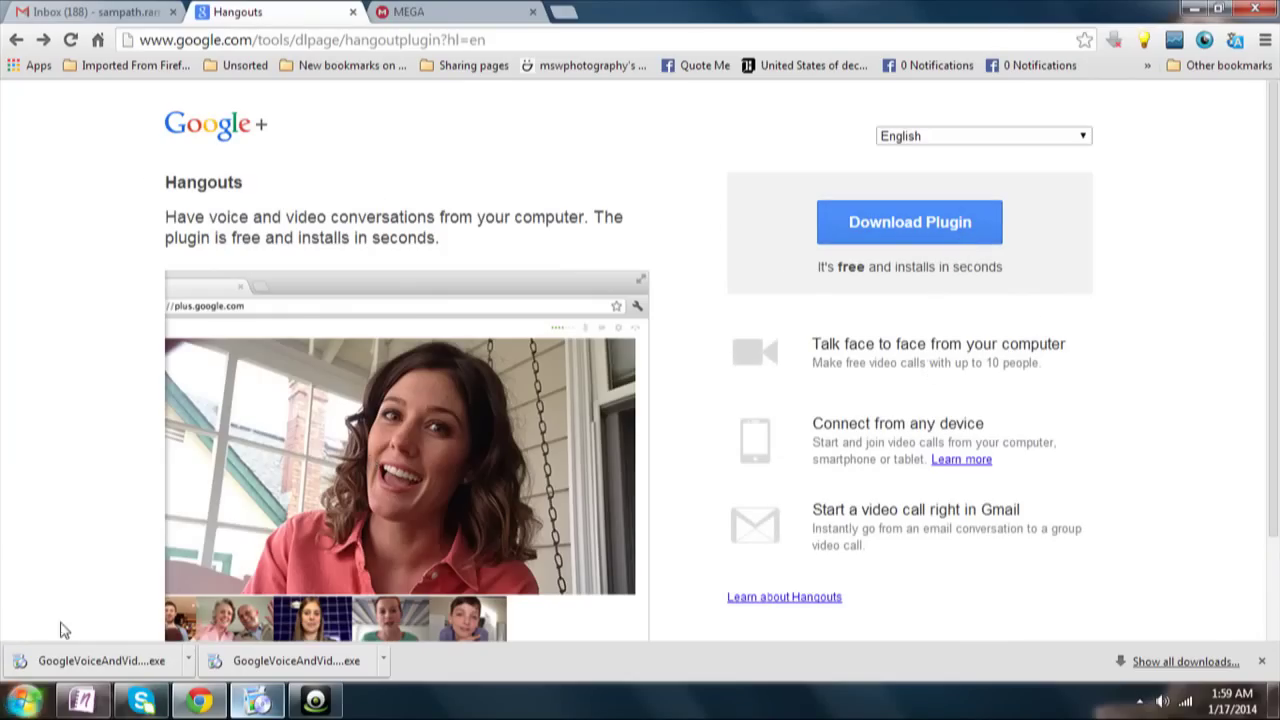
drag(177, 654, 229, 266)
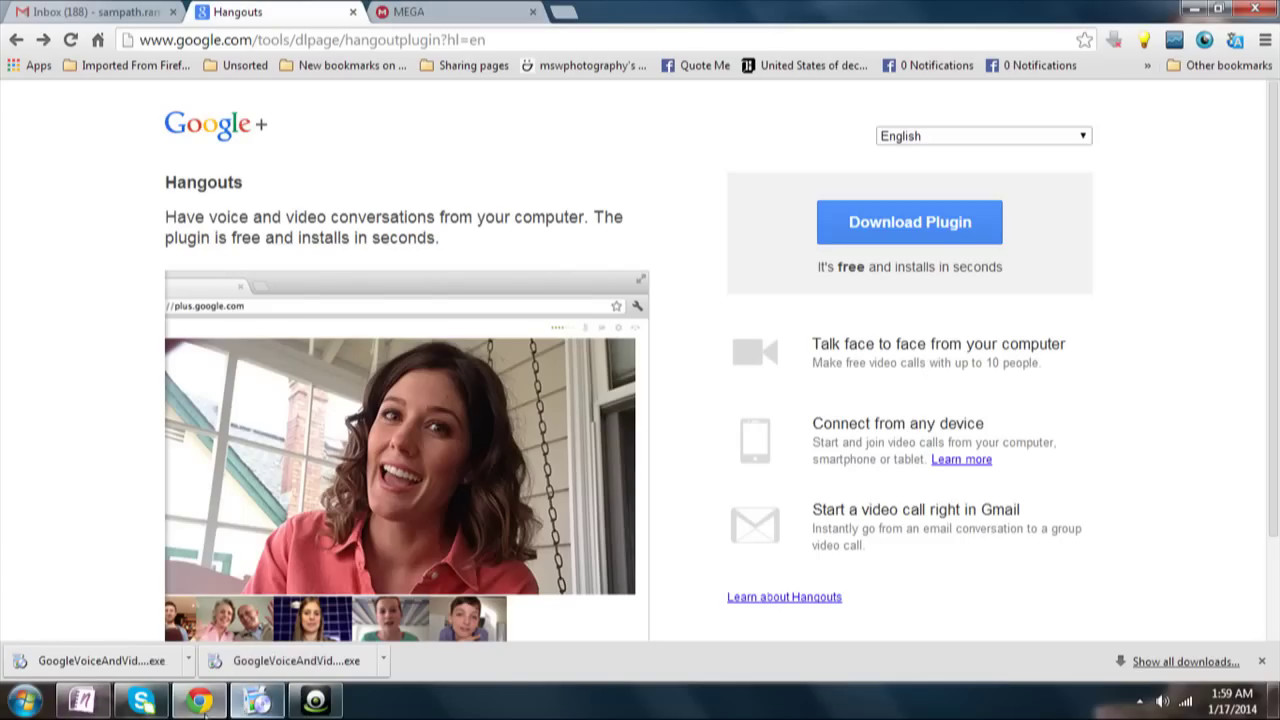
click(93, 662)
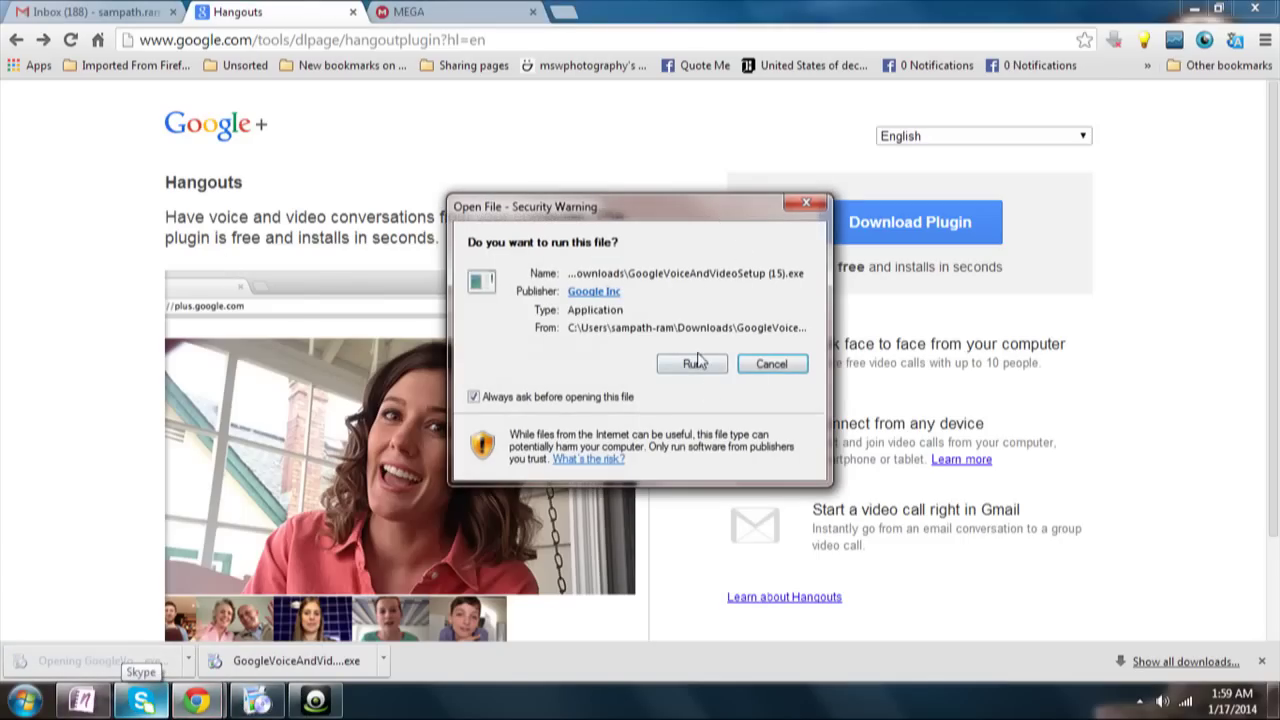
click(696, 363)
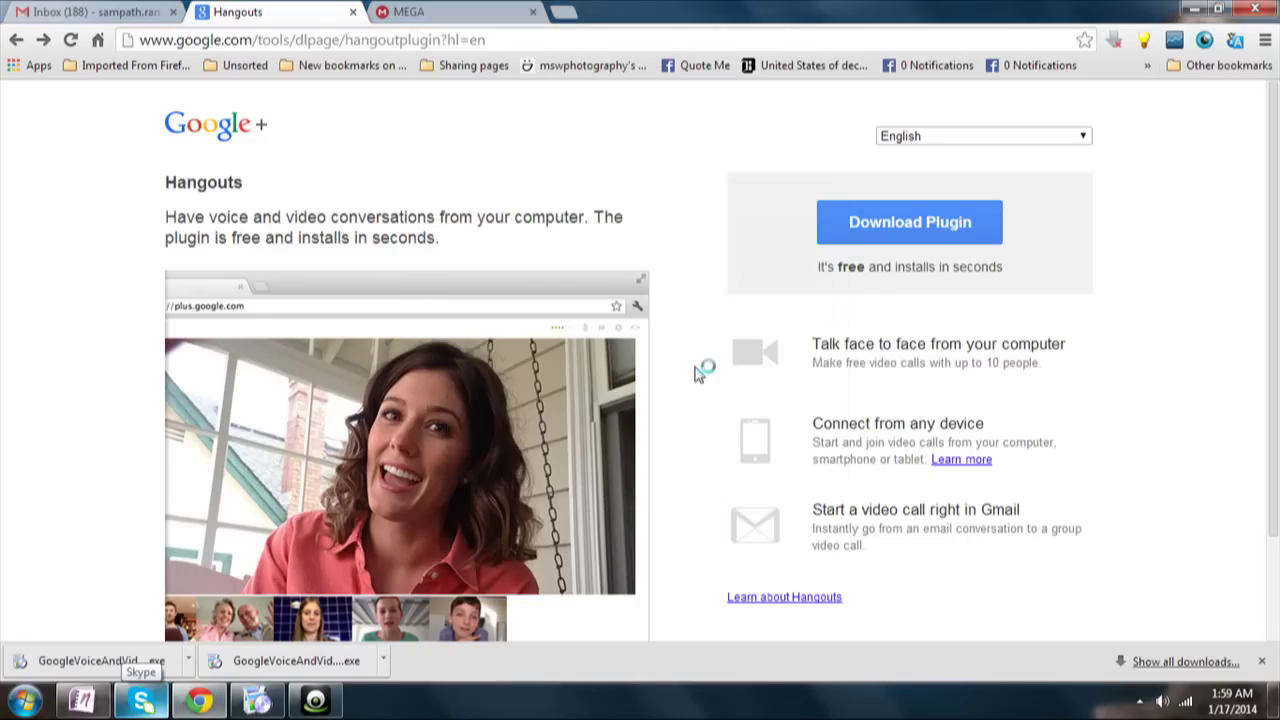
Step: Resume the Google Voice and Video installation, which fails with error 1603: Fatal error during installation
click(258, 703)
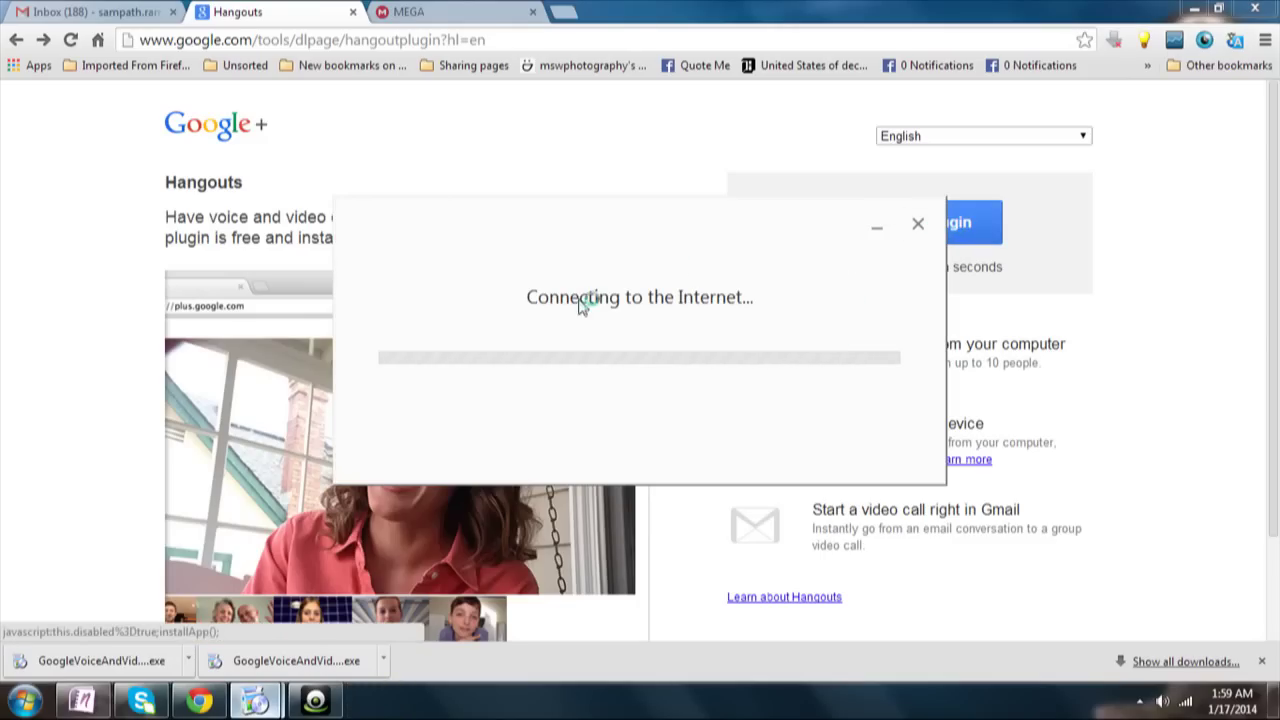
click(918, 225)
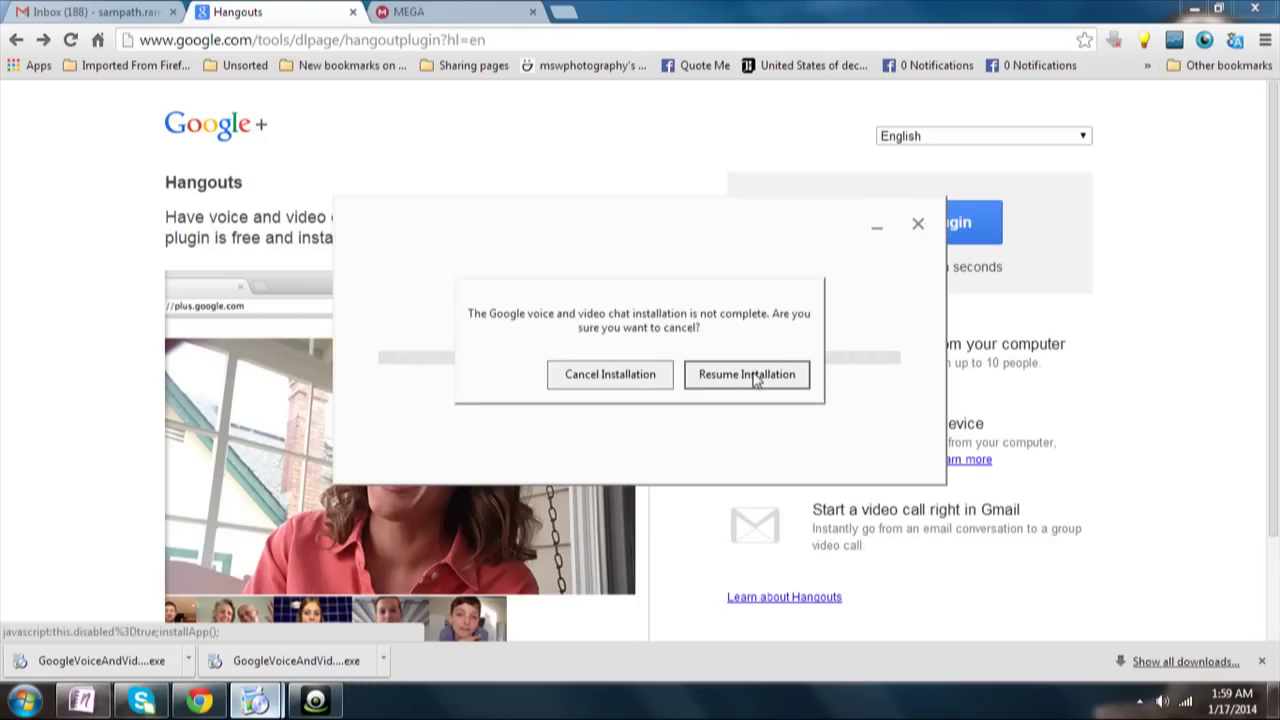
click(748, 375)
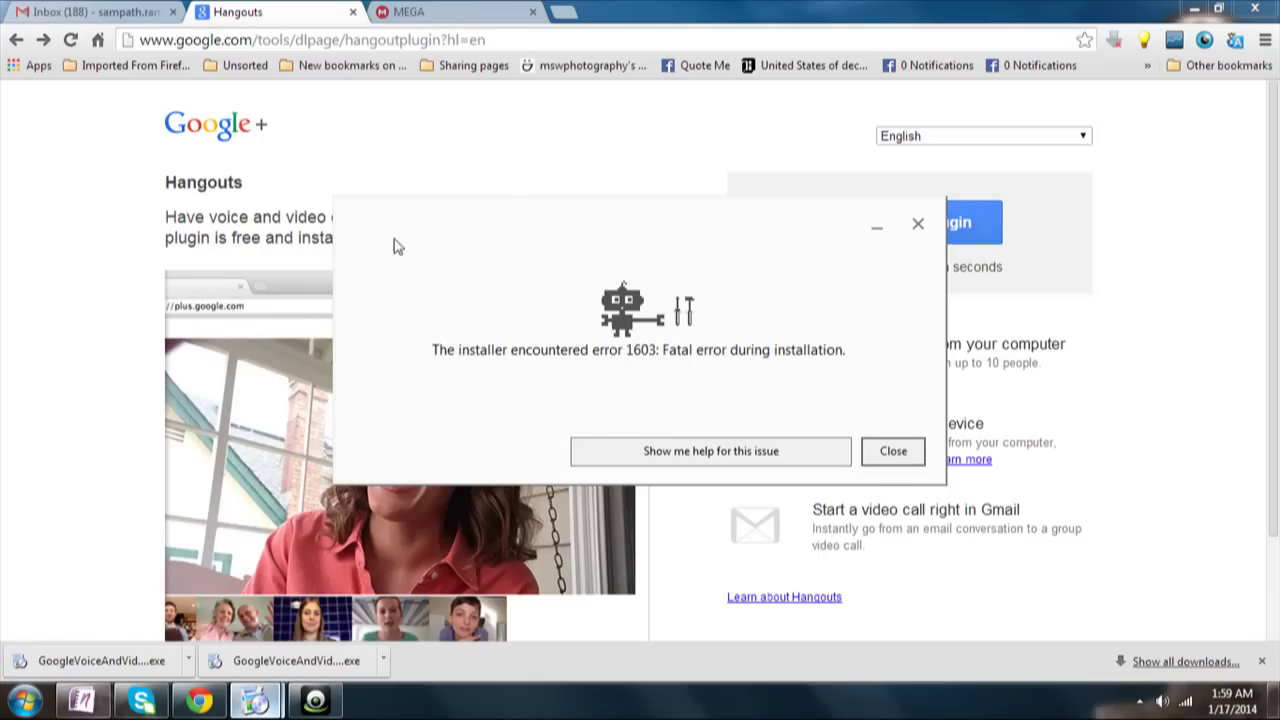
click(1205, 9)
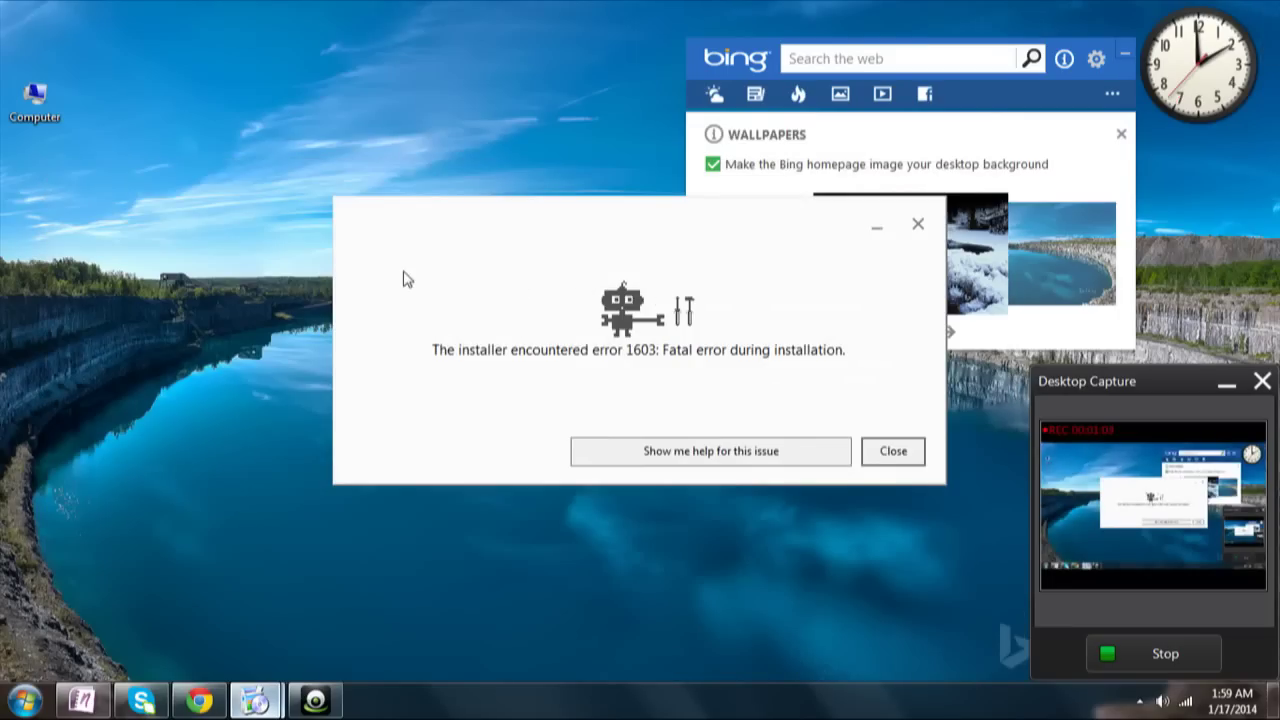
Step: Close the Bing wallpaper widget and restore Chrome's Hangouts plugin download page
click(1125, 54)
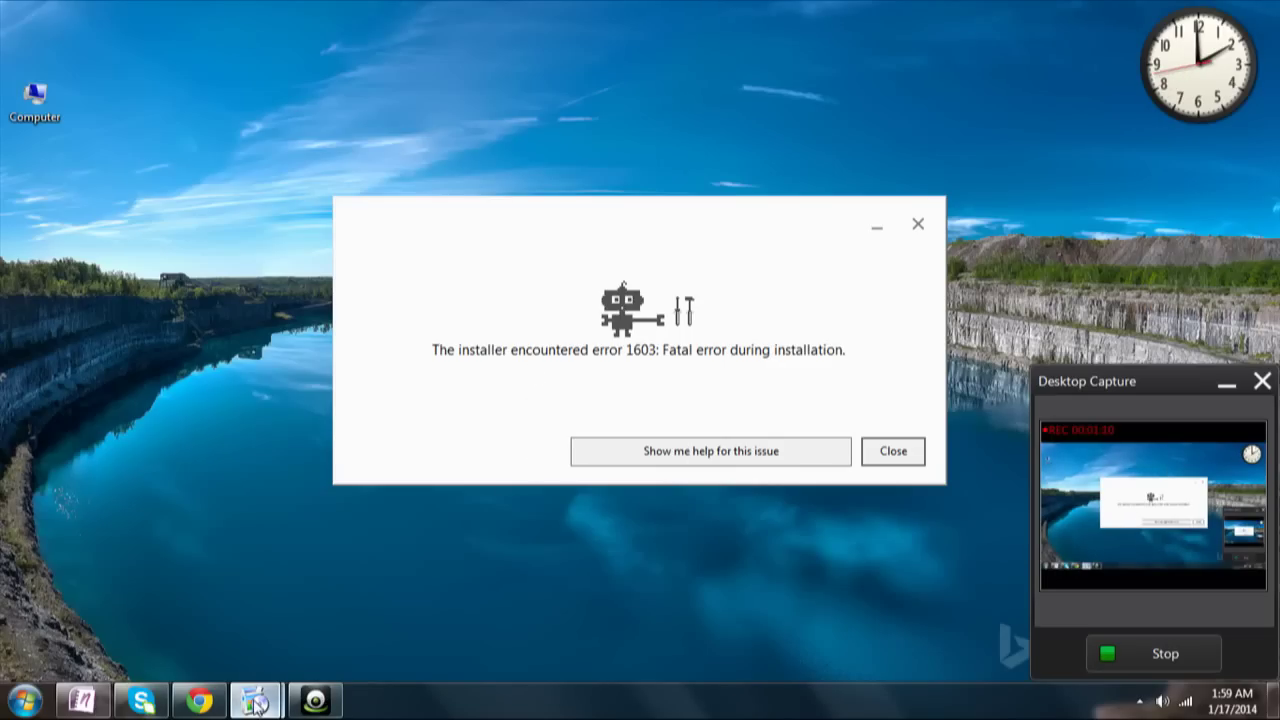
click(200, 700)
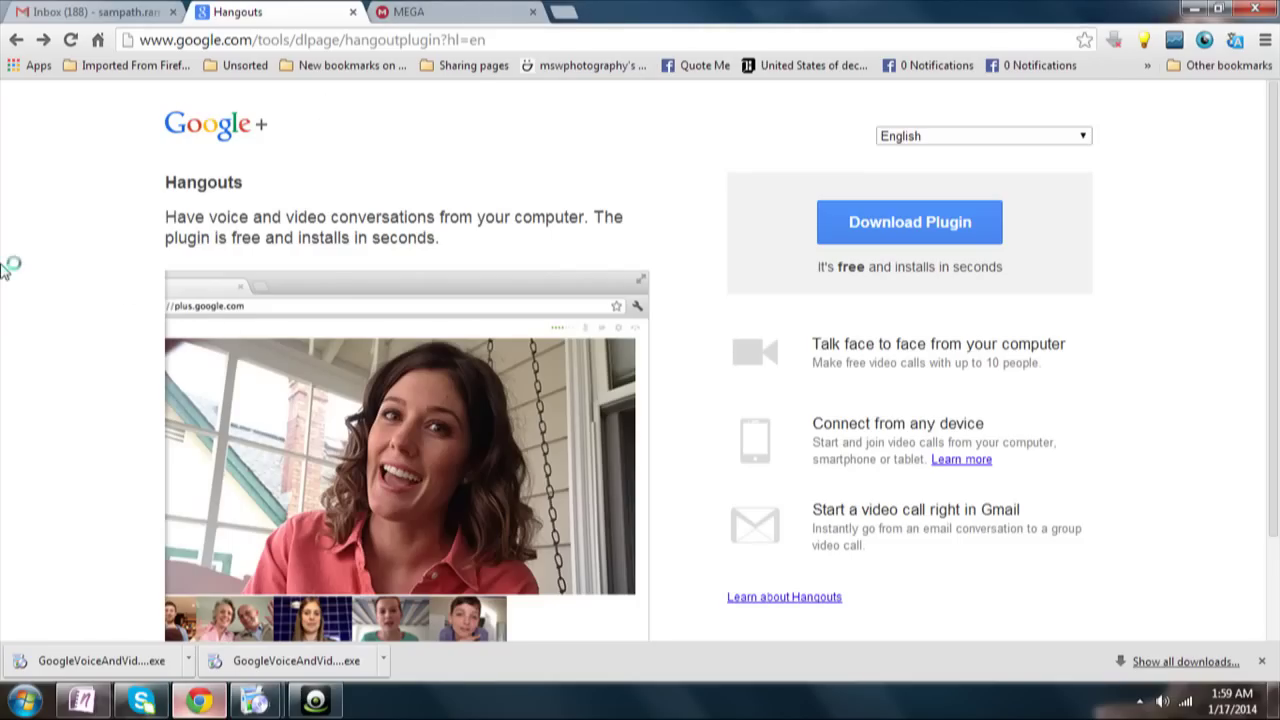
Step: From Chrome's Downloads page, run the googletalkpluginaccel (1).msi Google Talk Plugin package
key(ctrl+j)
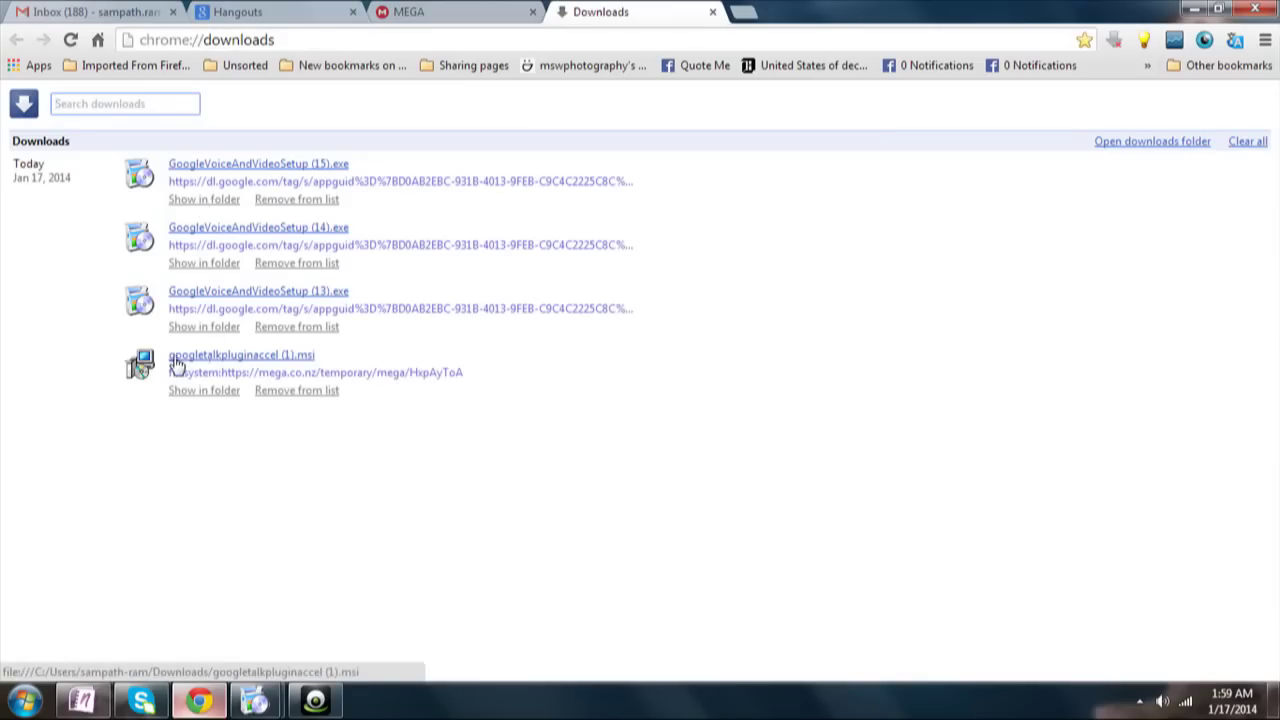
click(263, 362)
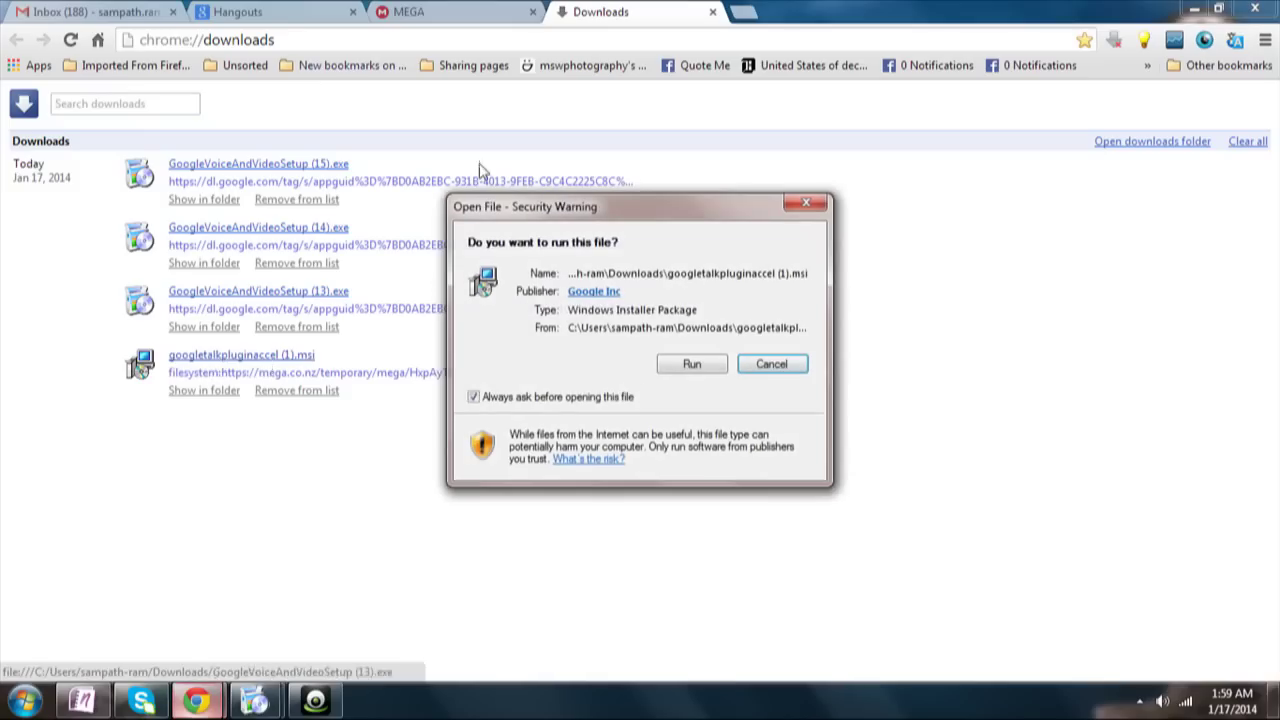
click(694, 366)
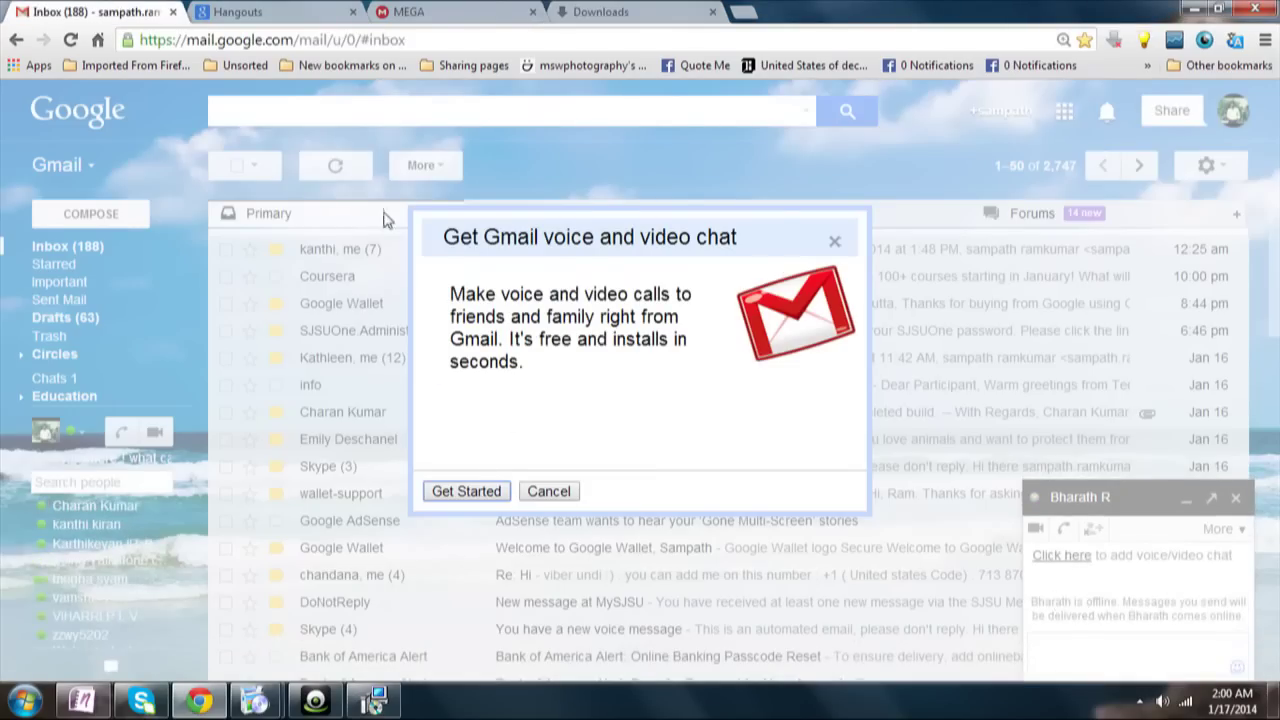
click(605, 11)
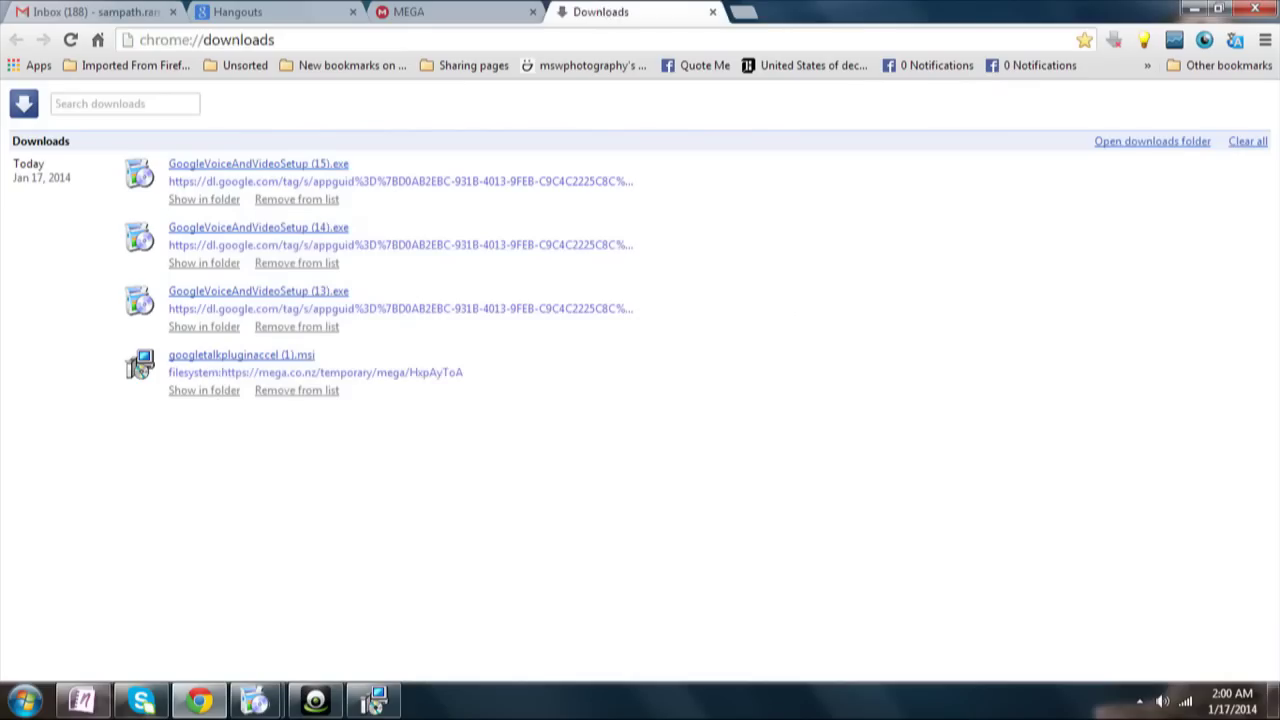
Step: Dismiss the error 1603 message and let the Google Talk Plugin installer finish configuring
click(374, 703)
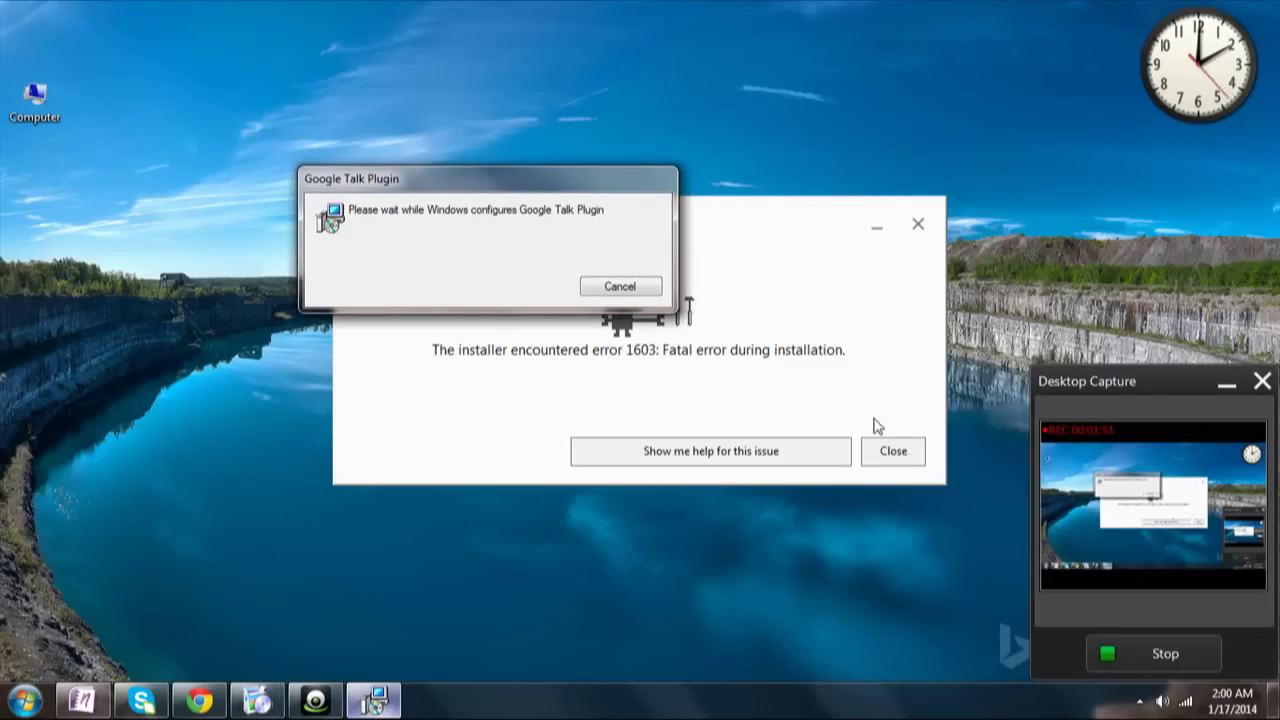
click(903, 463)
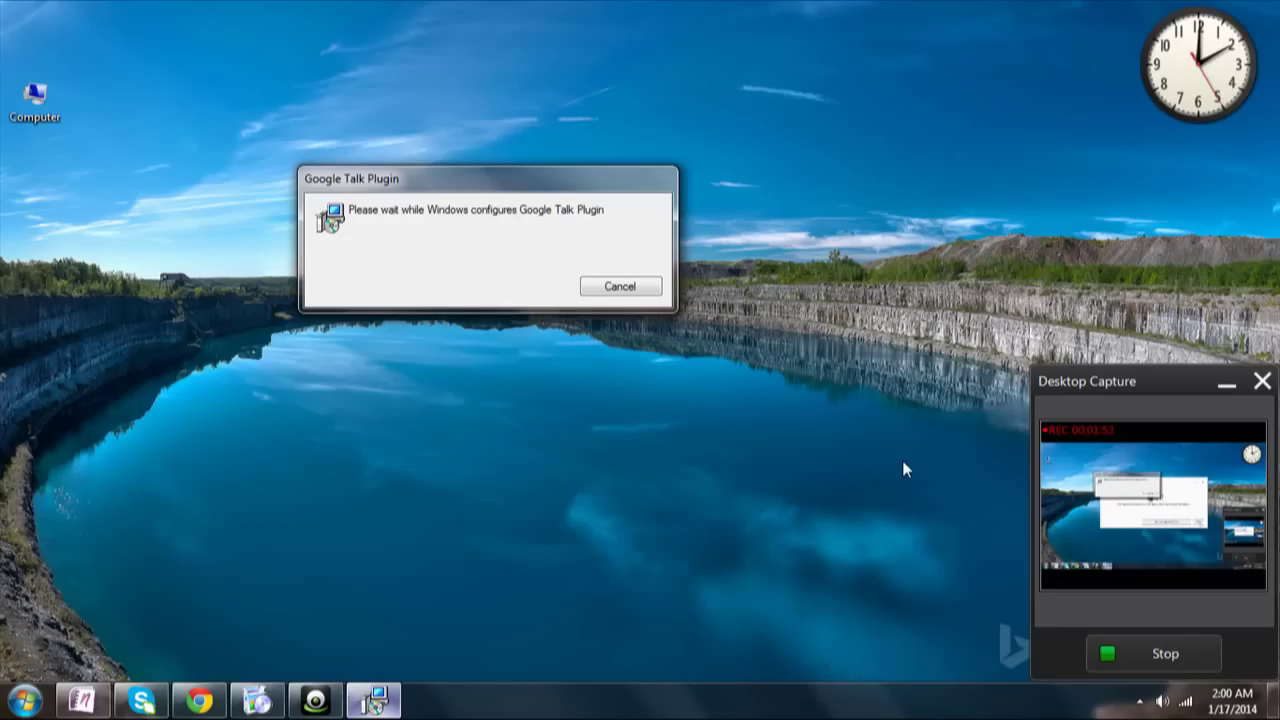
drag(448, 188, 544, 210)
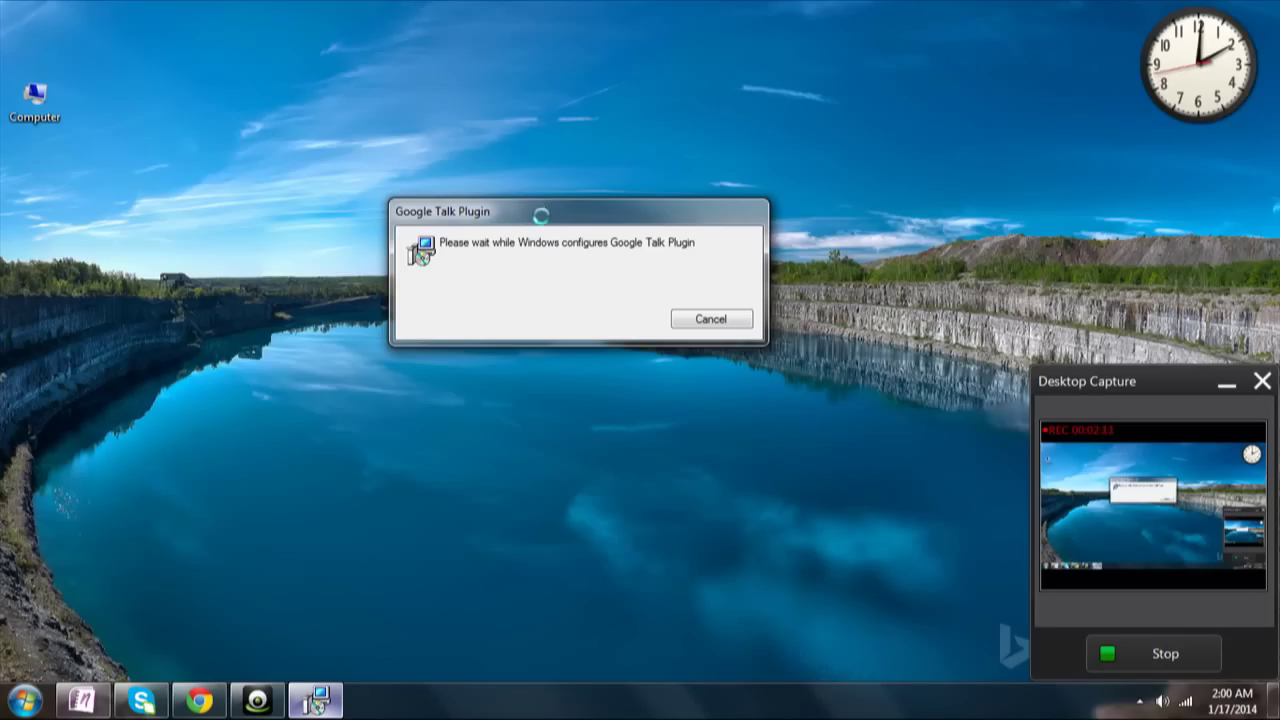
drag(540, 215, 543, 236)
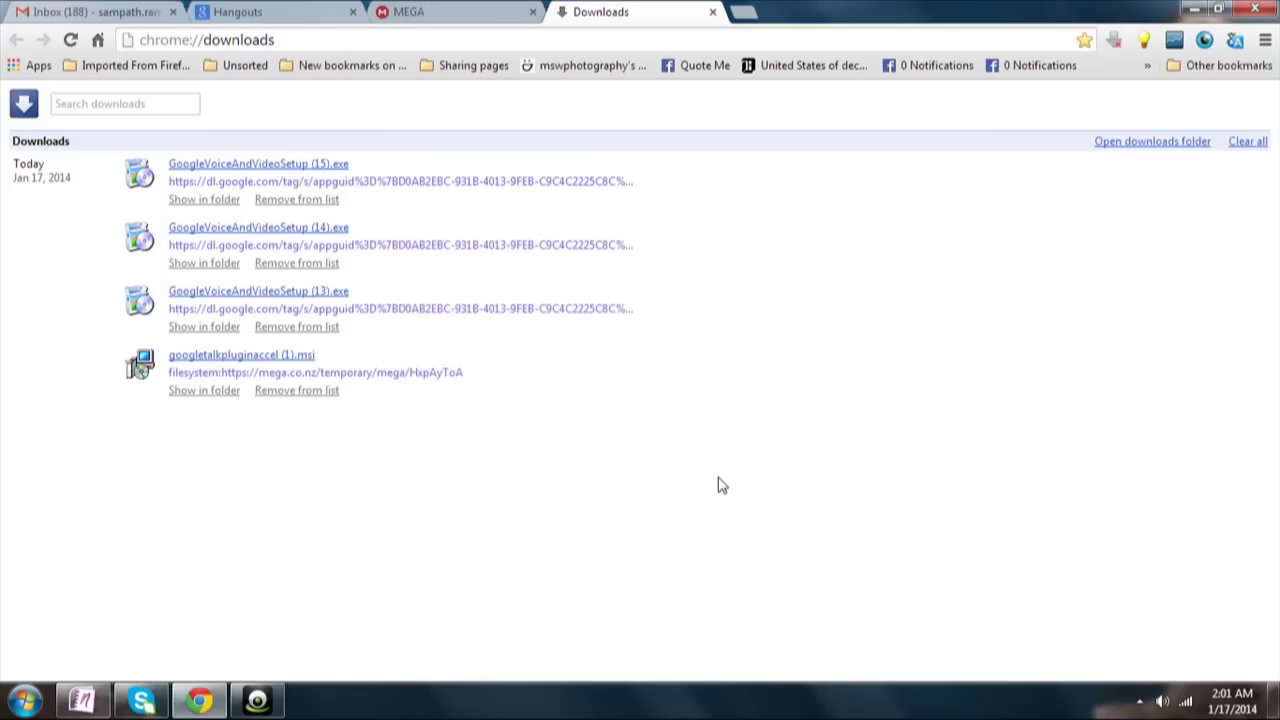
Step: Reload the Gmail inbox with F5 so the voice and video setup prompt disappears
click(75, 10)
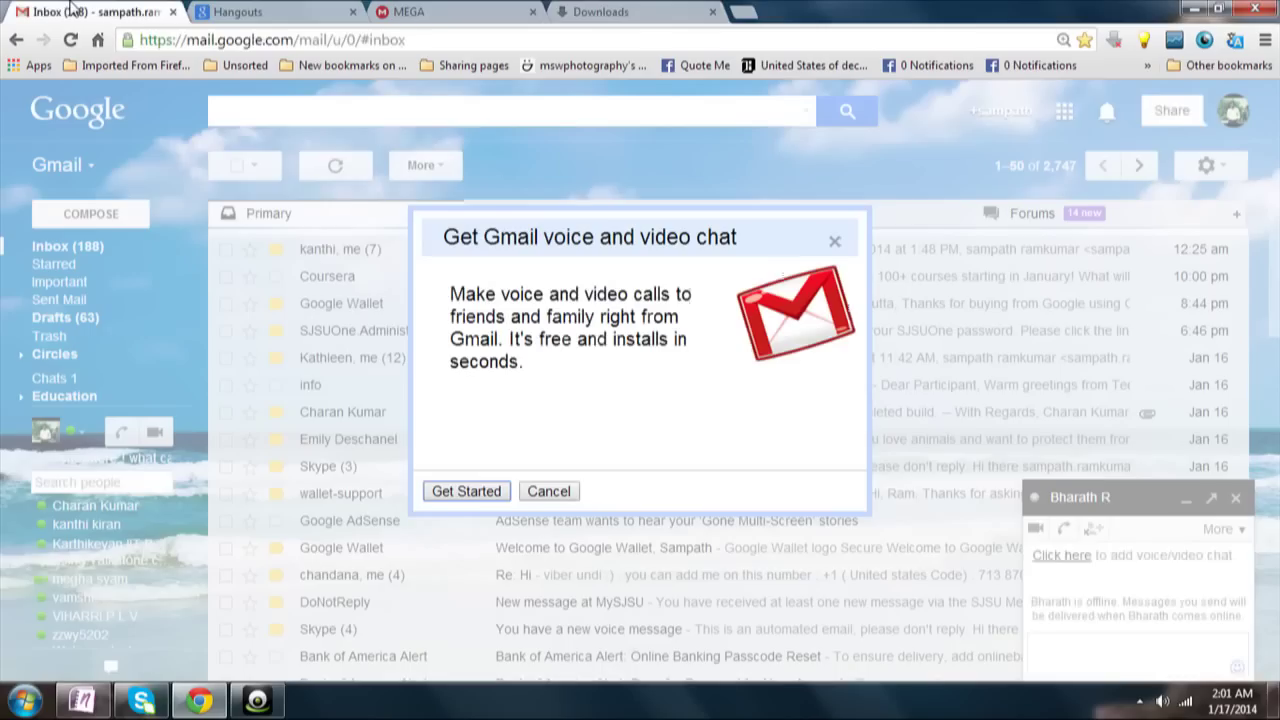
key(F5)
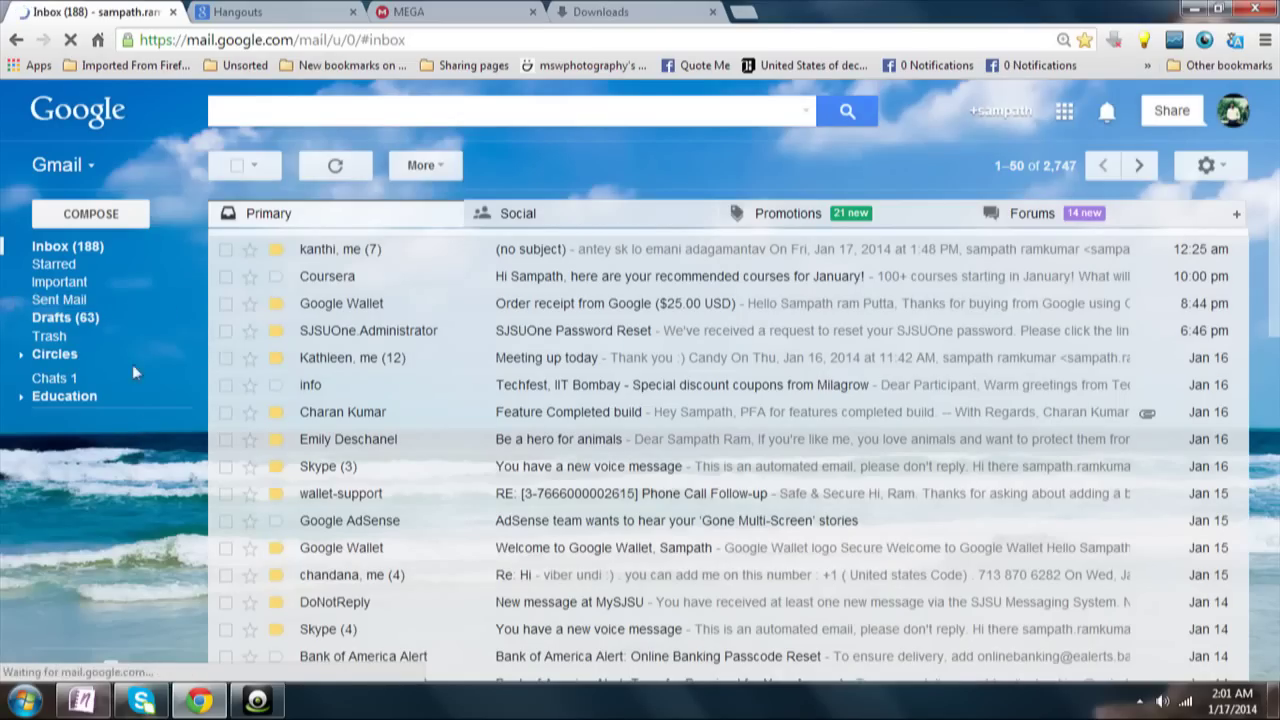
mouse_move(132, 372)
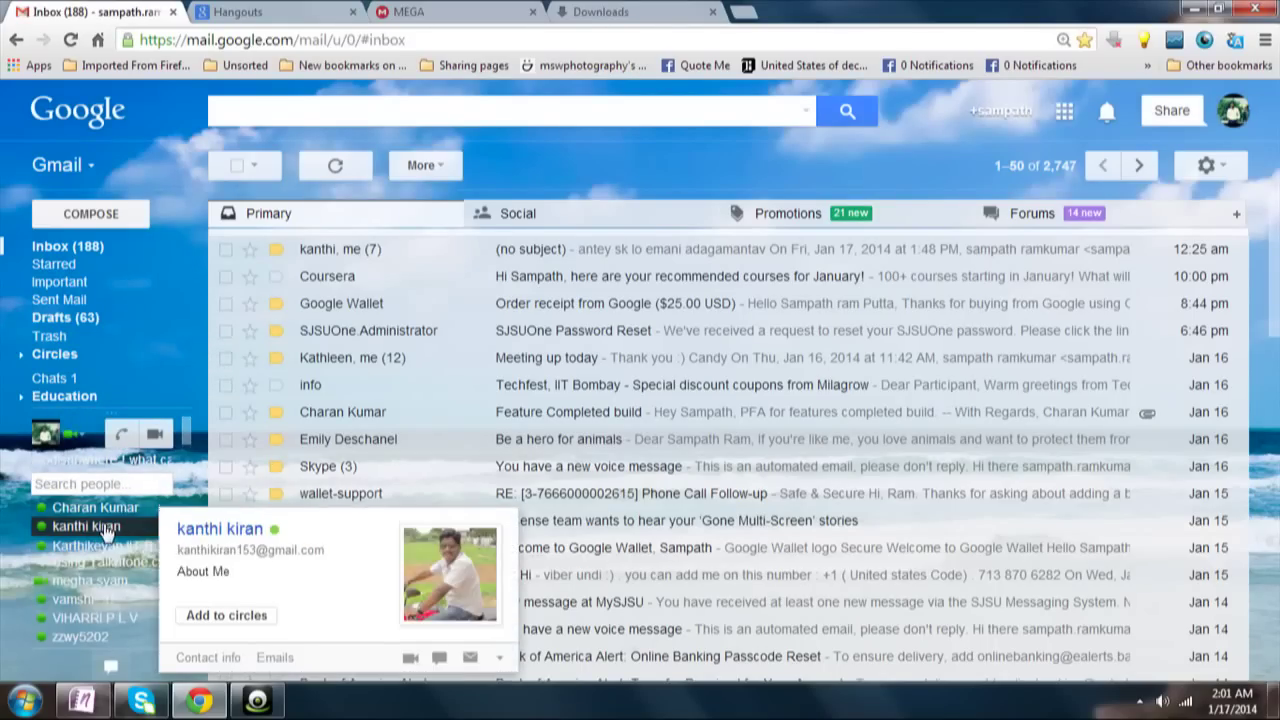
Step: Open chats with two contacts and try a video call, which reports voice/video unavailable
click(106, 533)
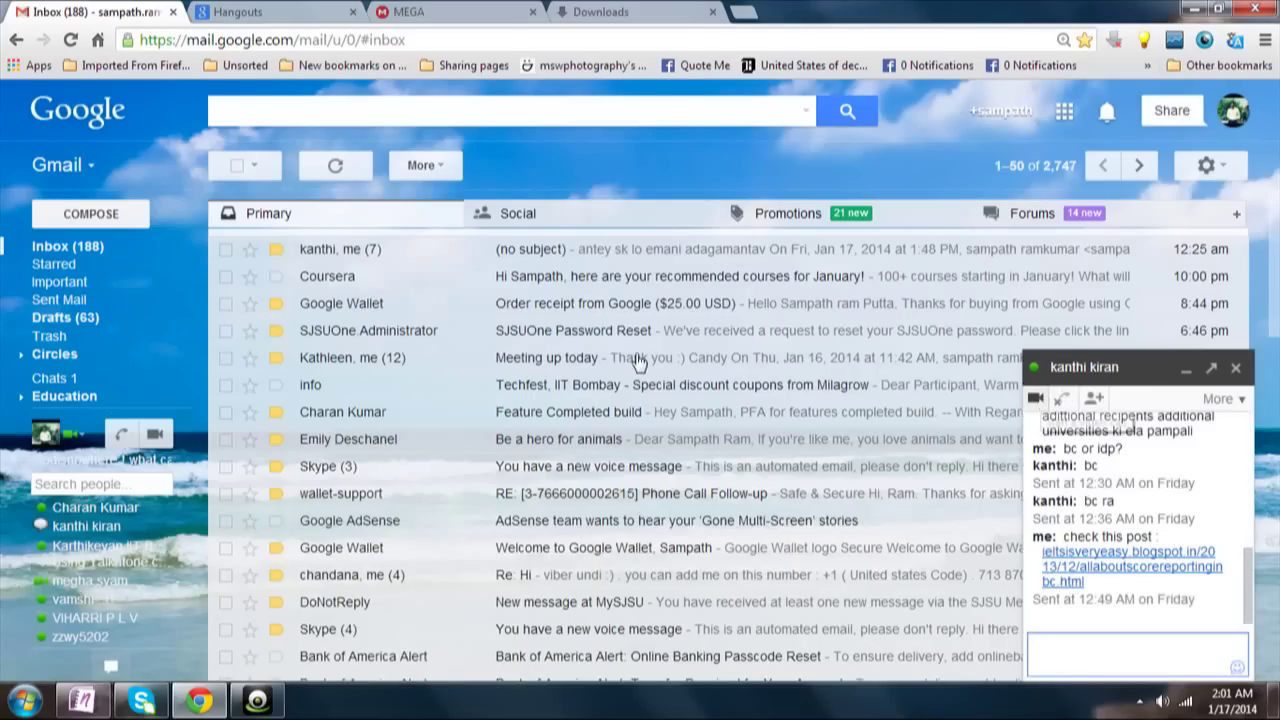
mouse_move(128, 515)
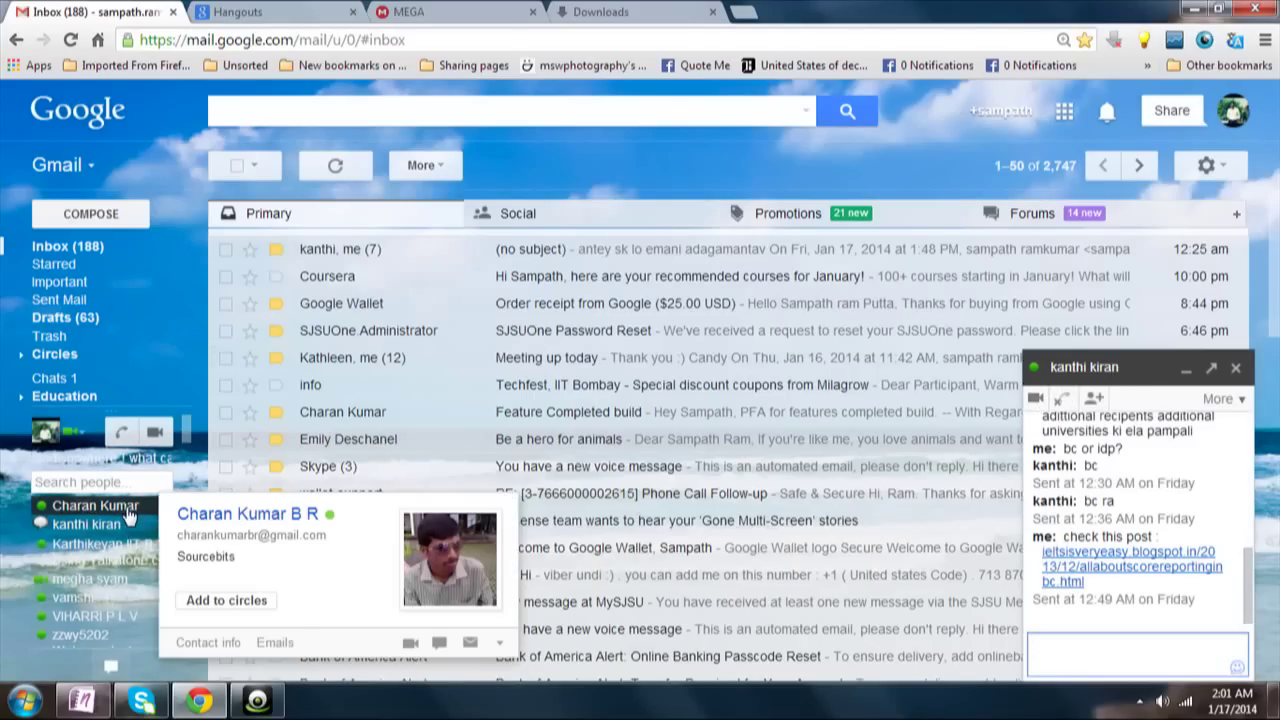
click(95, 506)
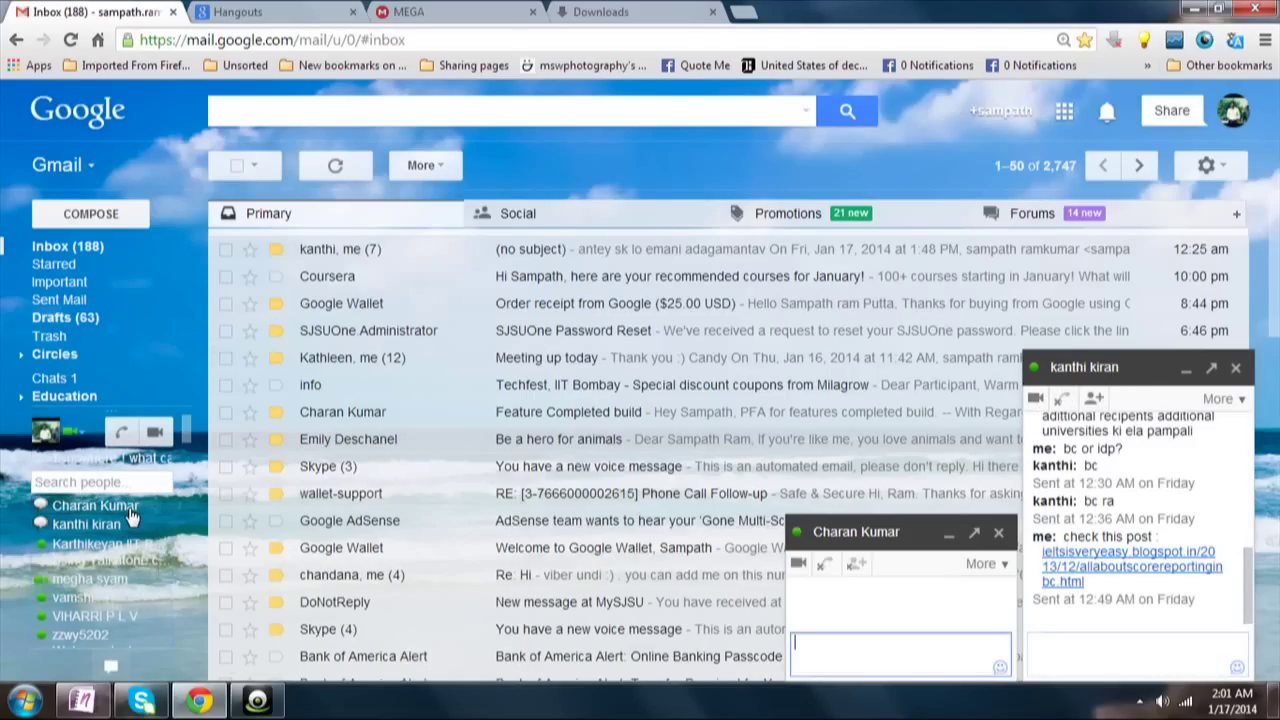
click(822, 563)
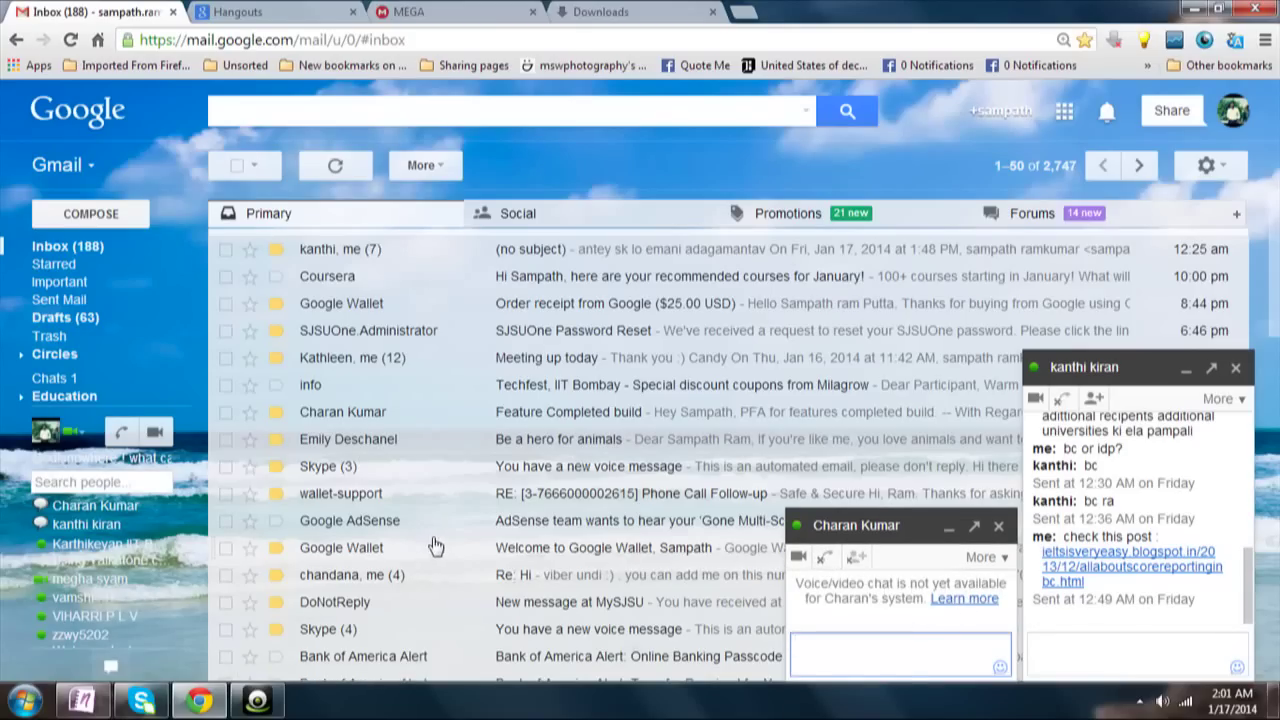
Step: Close both test chat windows and return to the Hangouts plugin page
click(998, 527)
click(1238, 370)
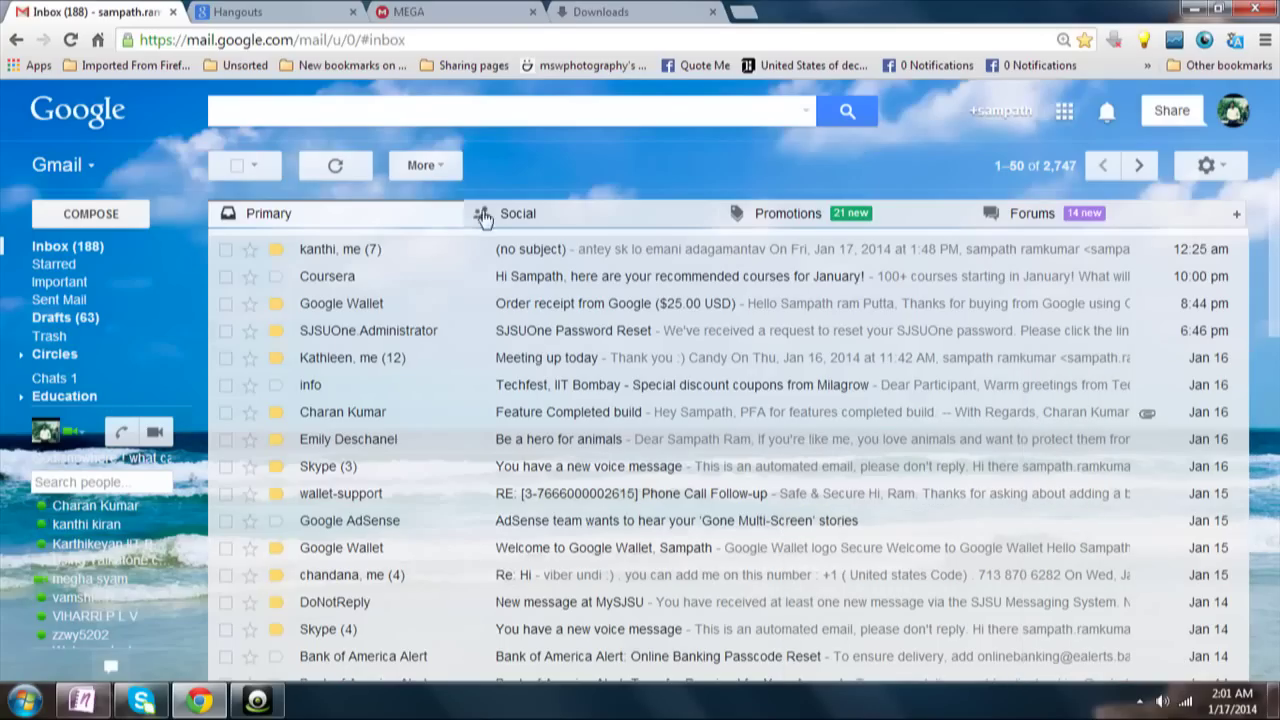
click(245, 10)
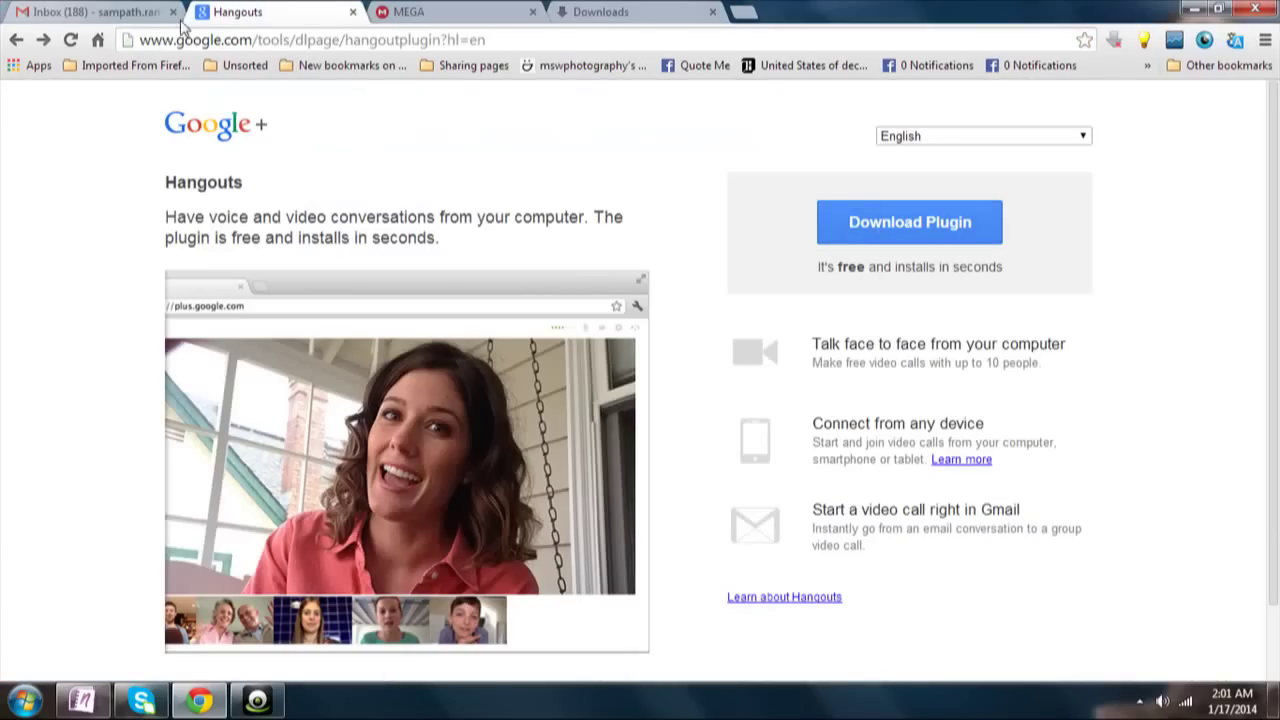
Step: Download and run GoogleVoiceAndVideoSetup (16).exe, reaching the Hangouts thank-you page
click(880, 217)
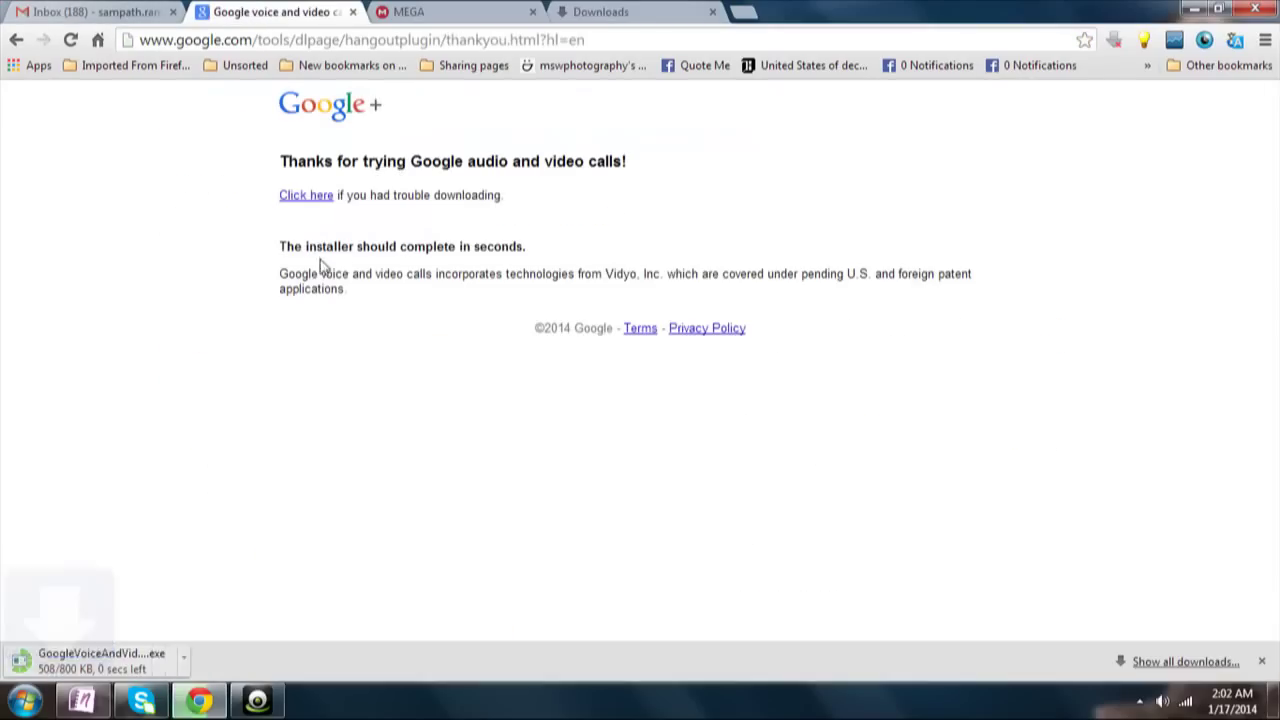
click(92, 658)
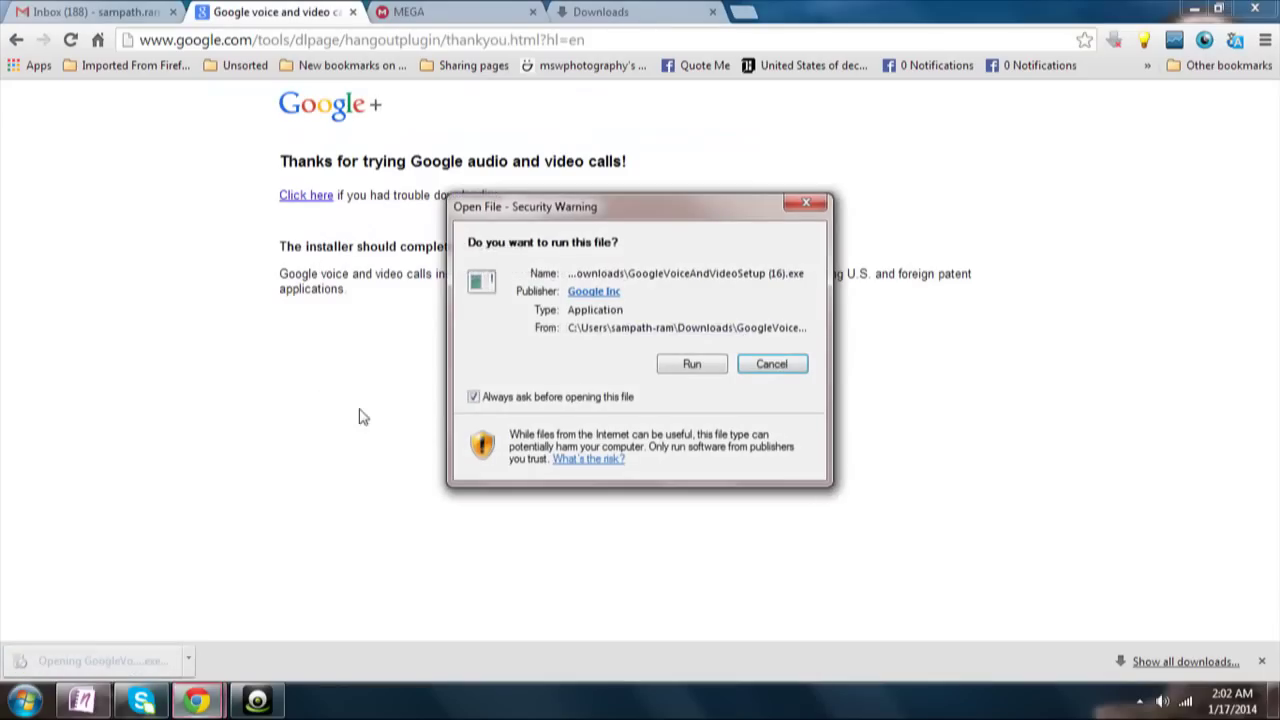
click(692, 366)
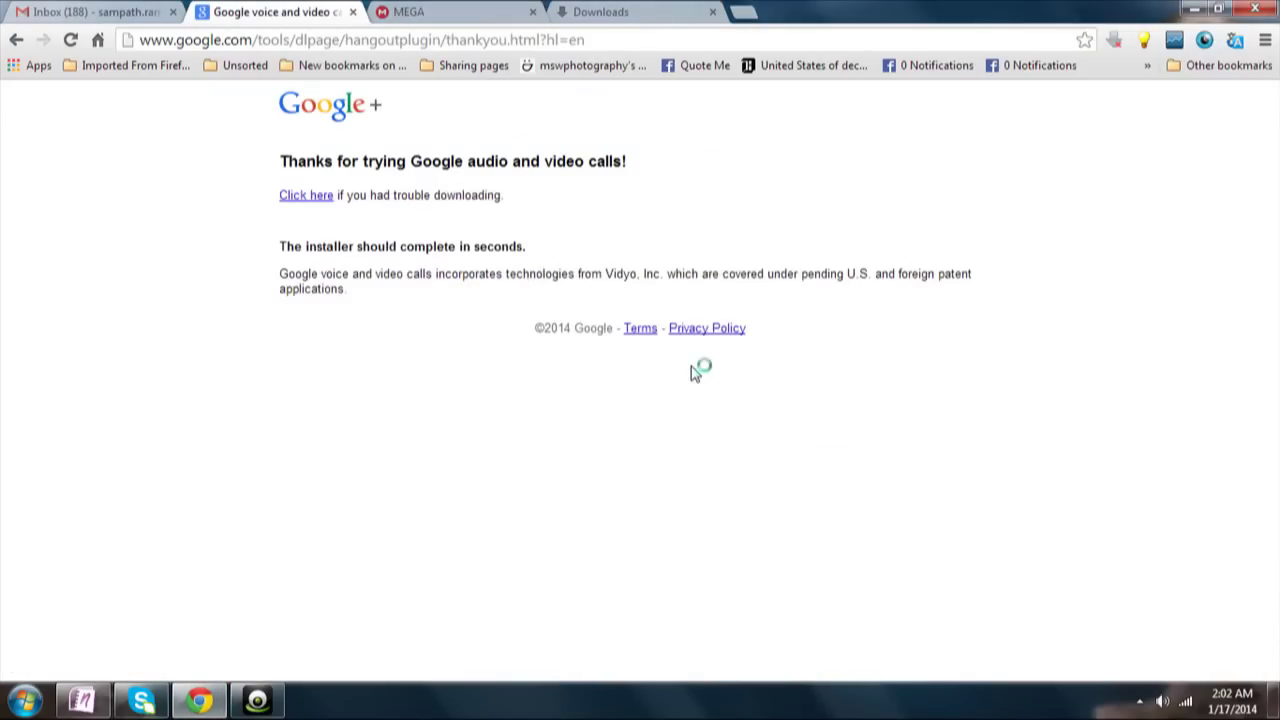
click(186, 10)
click(285, 10)
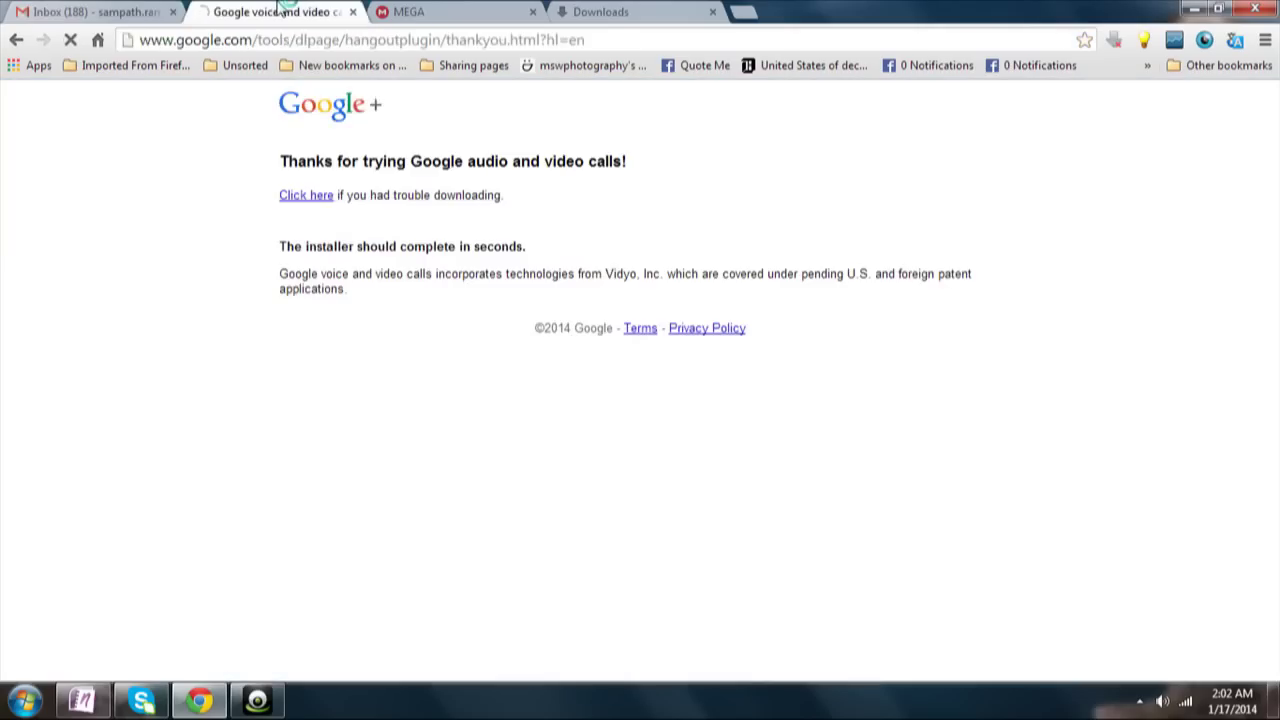